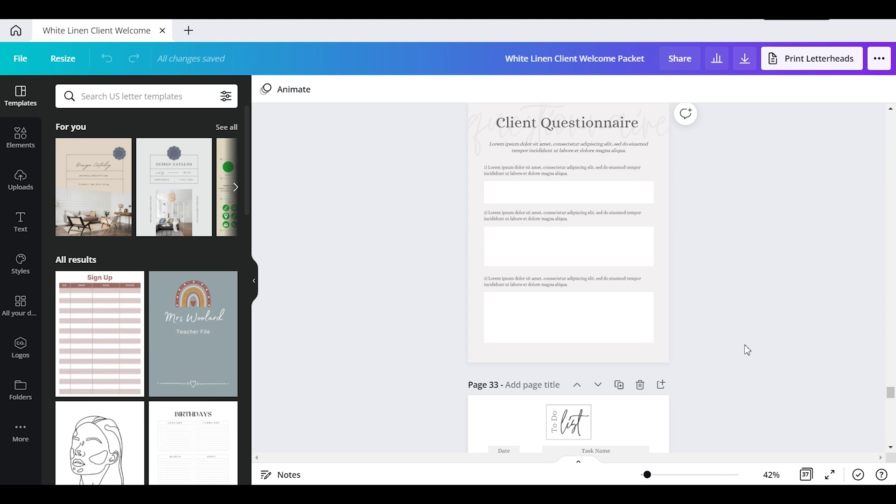
# Set the Canva download file type to PDF Standard.
pyautogui.scroll(1, 744, 354)
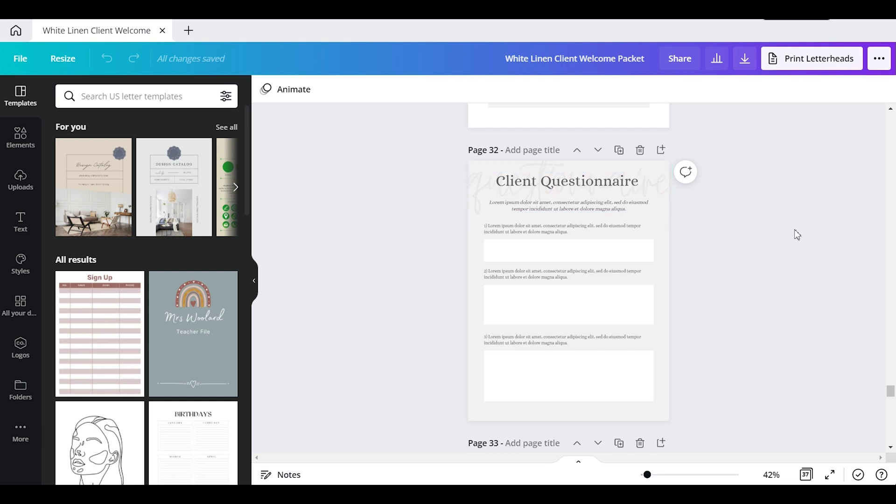
pyautogui.scroll(3, 562, 228)
pyautogui.scroll(5, 562, 237)
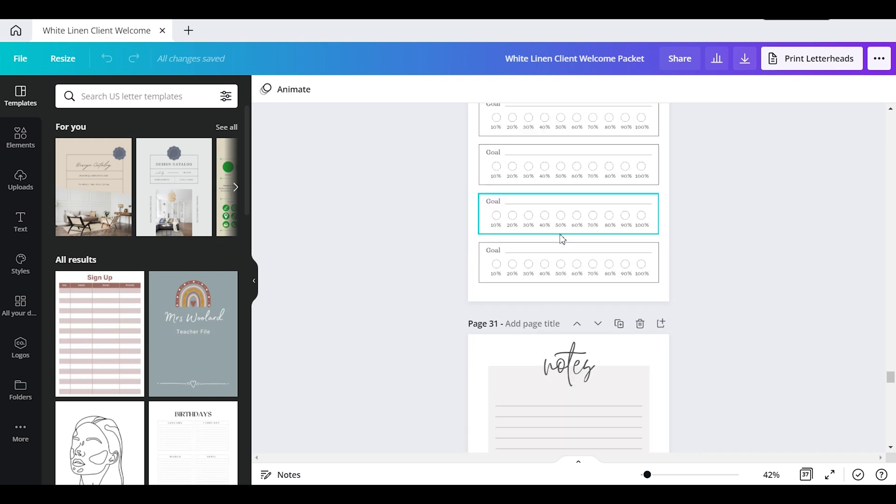
pyautogui.scroll(-9, 560, 238)
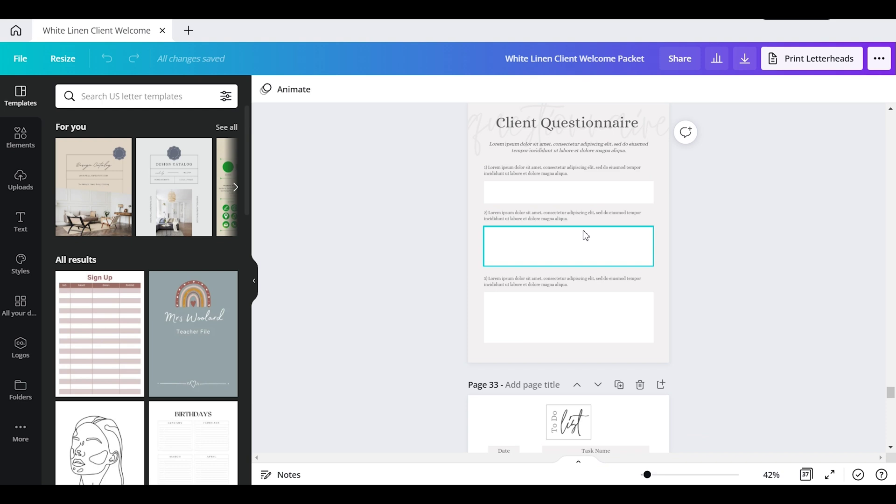
pyautogui.scroll(3, 471, 234)
pyautogui.scroll(-1, 811, 227)
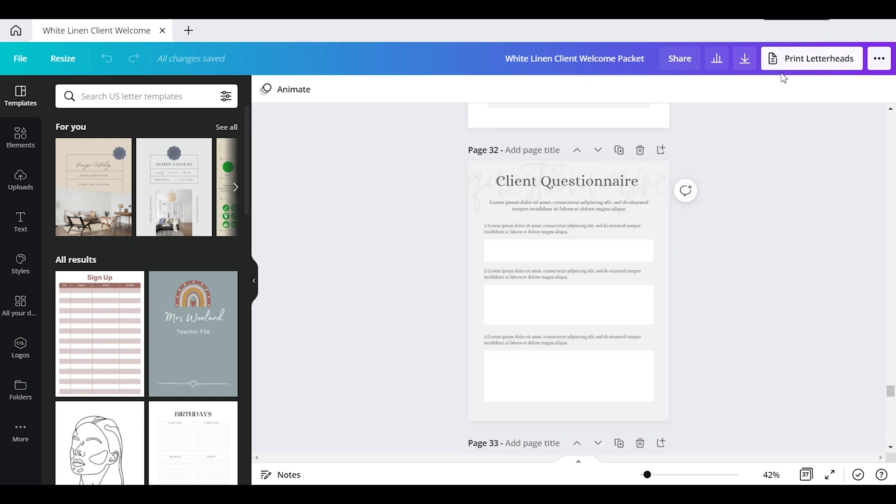
pyautogui.click(746, 60)
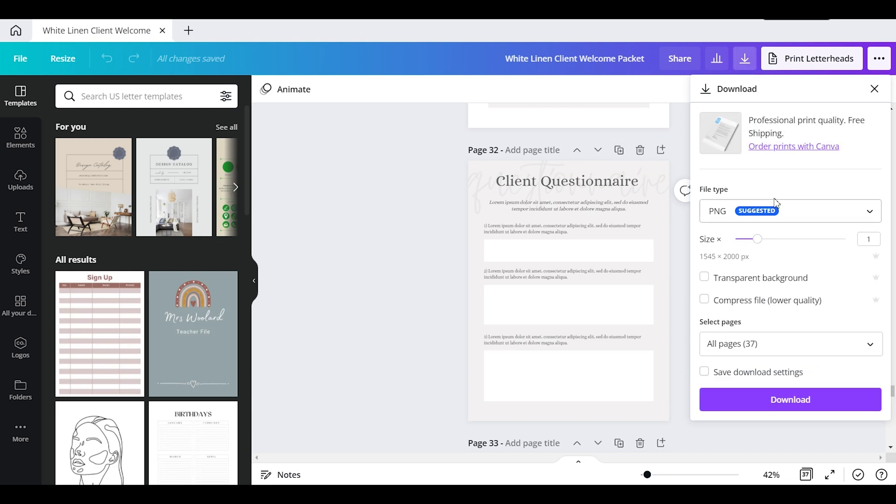
pyautogui.click(776, 212)
pyautogui.click(742, 285)
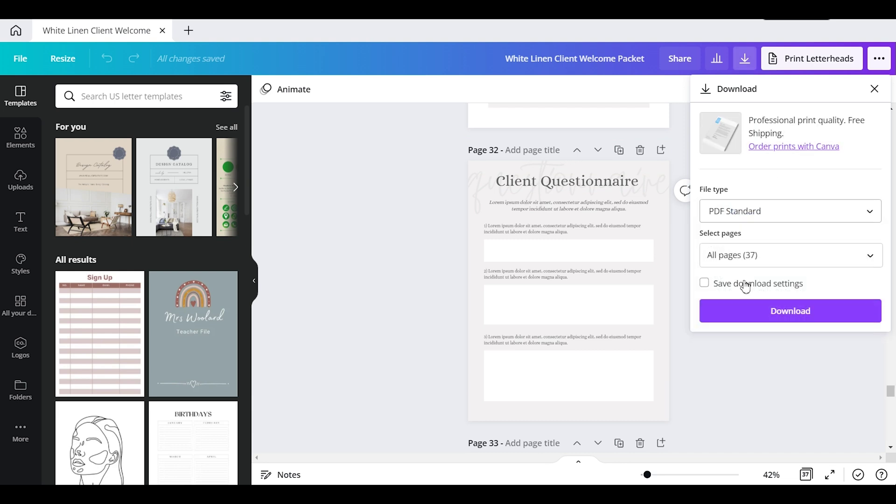
# Limit the download to page 32 only and start downloading it.
pyautogui.click(768, 255)
pyautogui.click(747, 290)
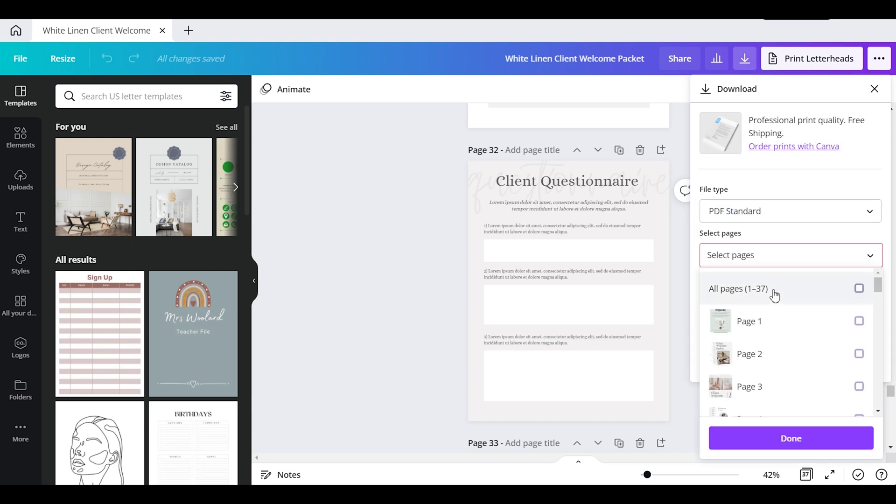
pyautogui.scroll(-15, 791, 341)
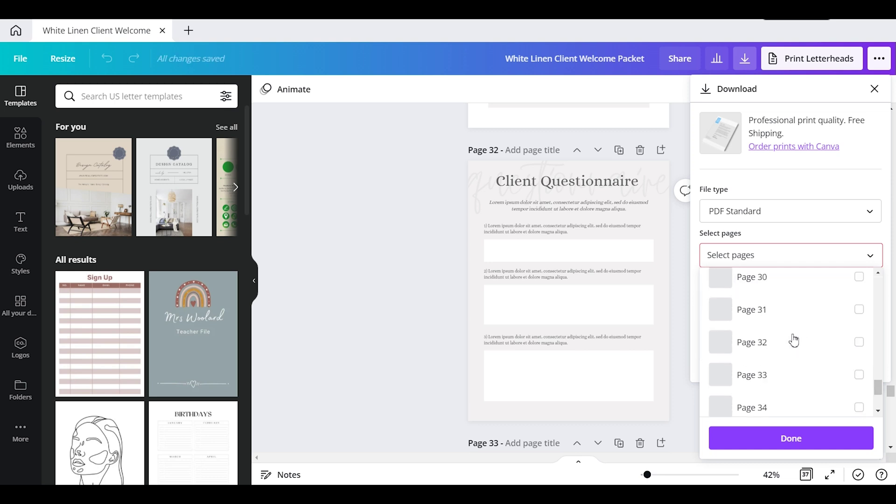
pyautogui.scroll(2, 793, 334)
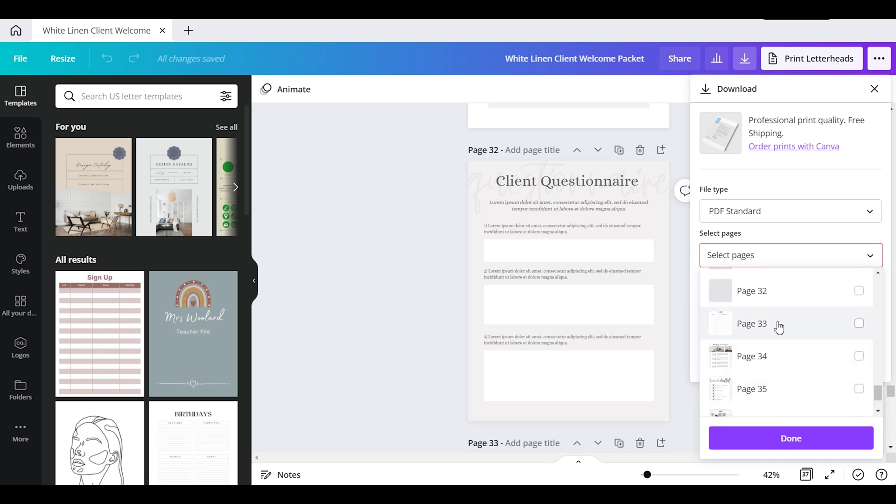
pyautogui.click(786, 291)
pyautogui.click(760, 436)
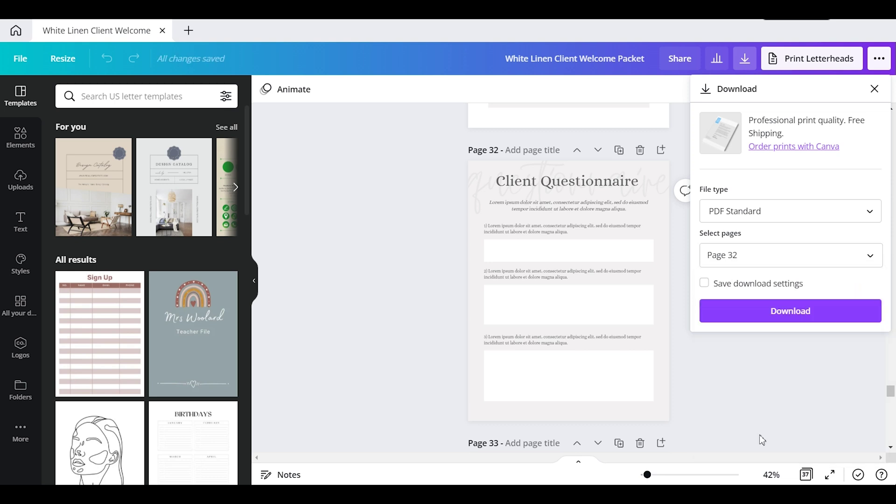
pyautogui.click(798, 313)
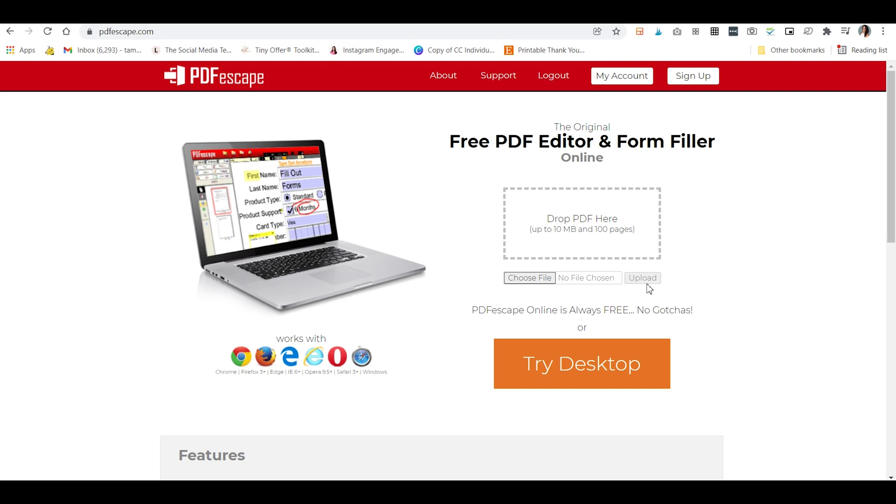
# Upload the White Linen Client Welcome Packet PDF from the computer into PDFescape.
pyautogui.click(534, 278)
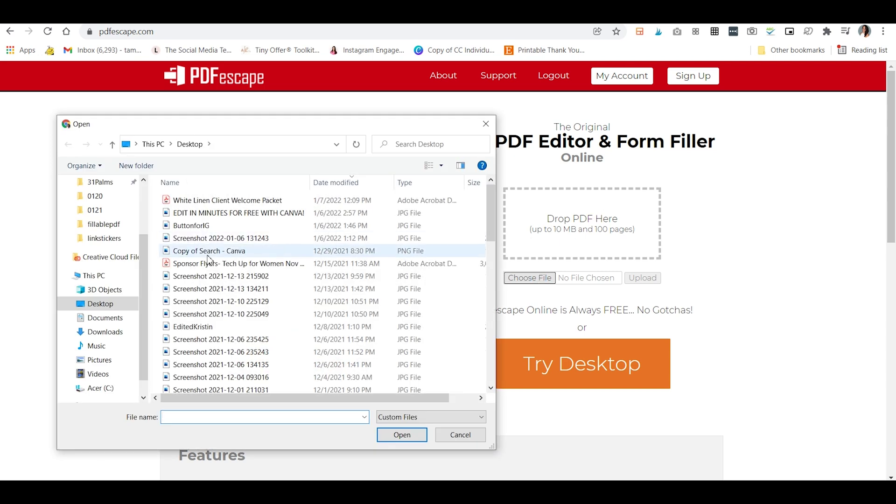
pyautogui.click(250, 203)
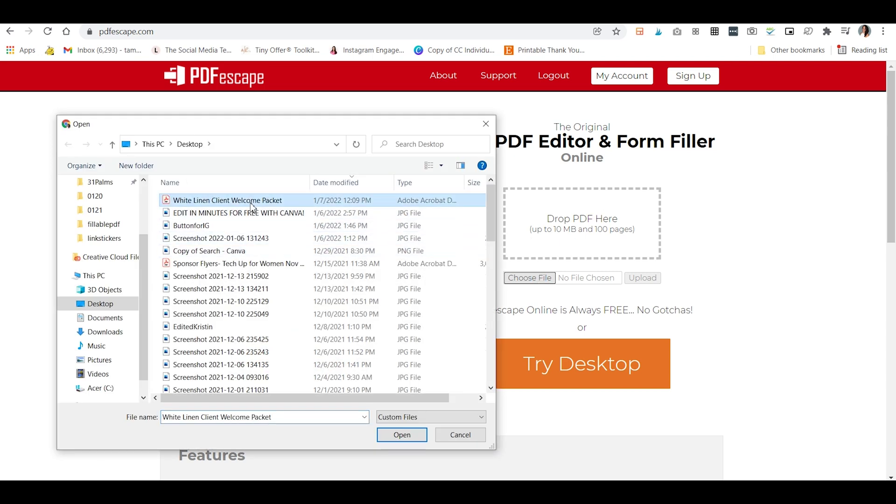
pyautogui.click(410, 434)
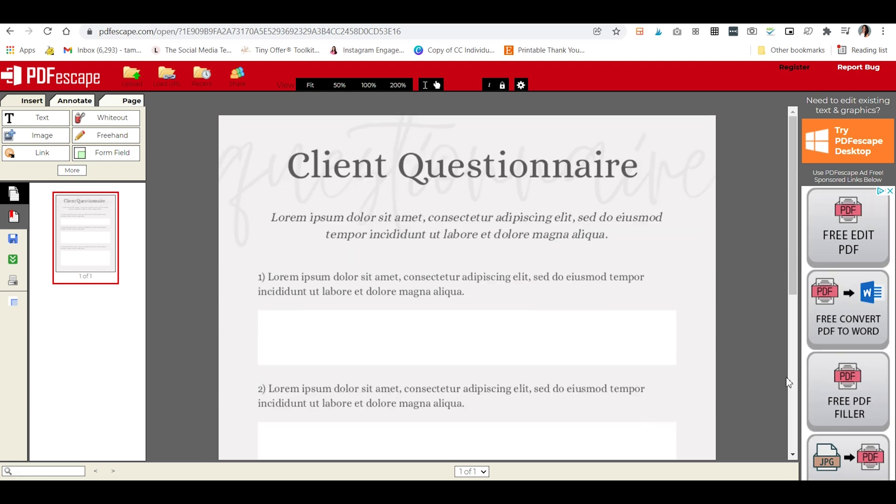
pyautogui.scroll(-5, 658, 343)
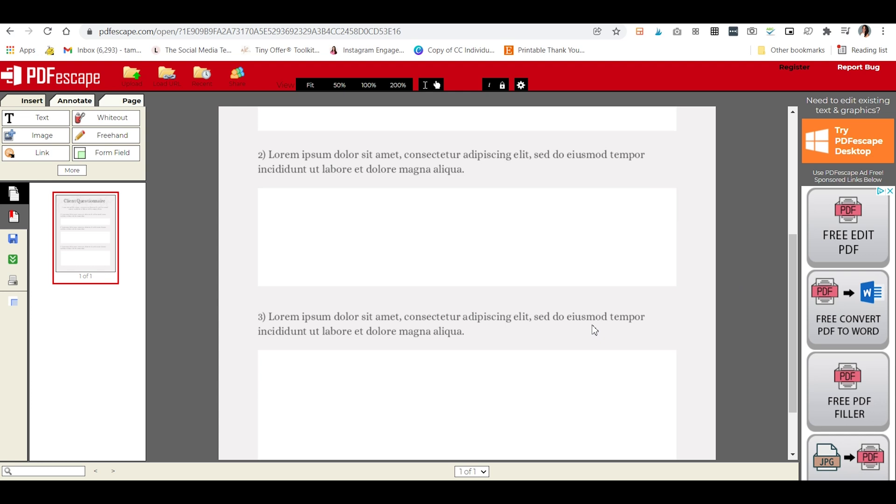
pyautogui.scroll(-3, 490, 287)
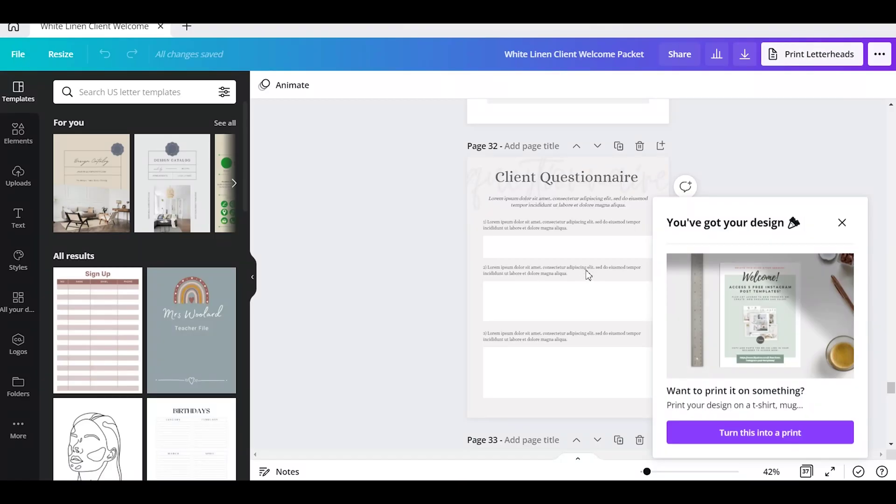
pyautogui.scroll(-10, 586, 275)
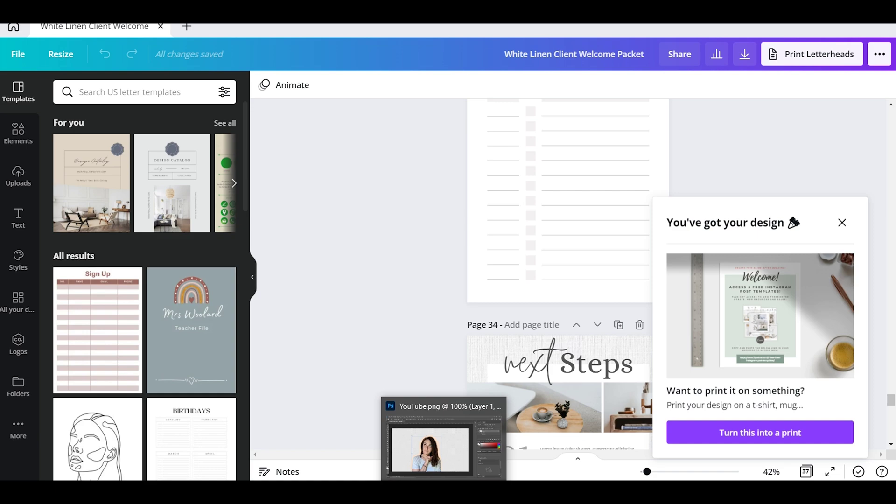
pyautogui.moveTo(328, 493)
pyautogui.click(386, 453)
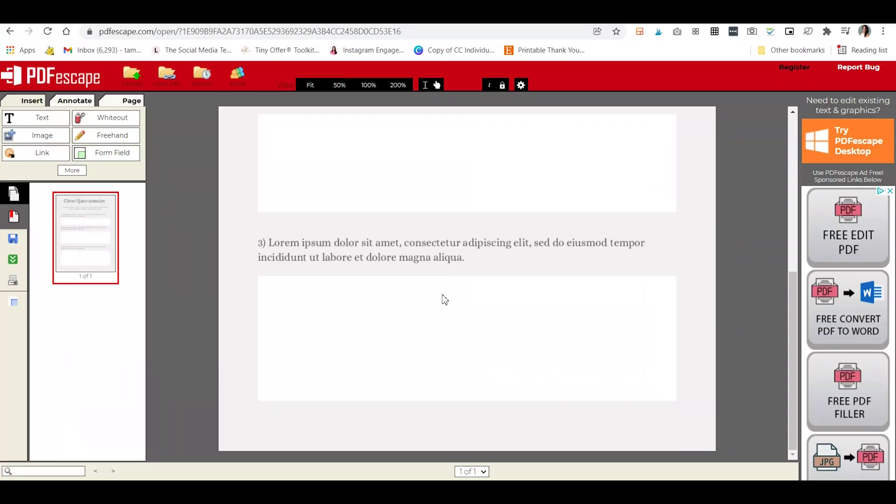
pyautogui.scroll(10, 210, 220)
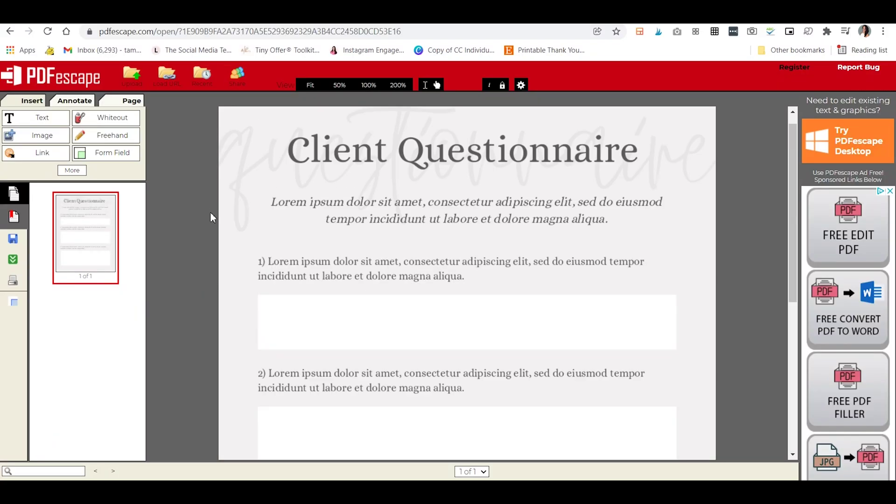
# Create a new form field of type Text Paragraph, ready to place.
pyautogui.click(122, 154)
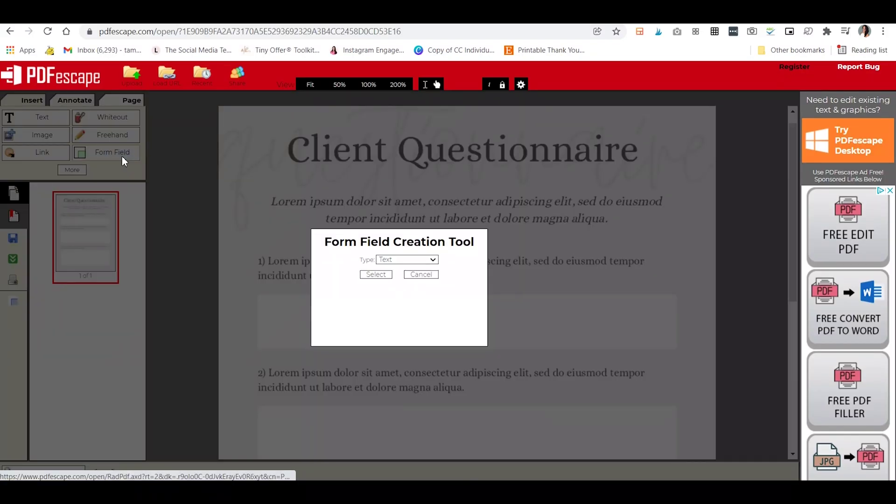
pyautogui.click(393, 260)
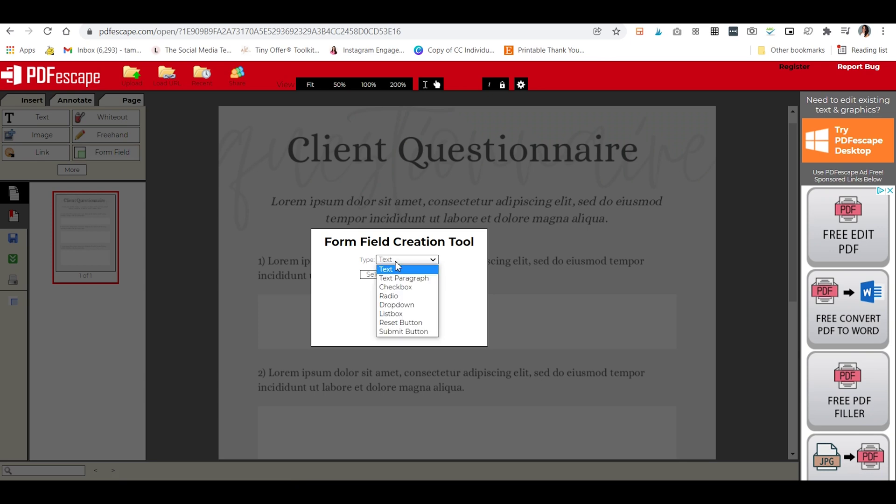
pyautogui.click(418, 278)
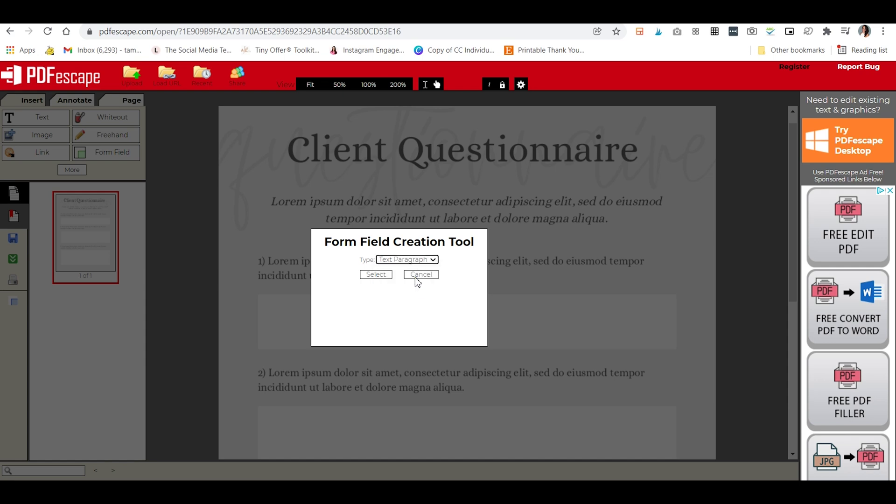
pyautogui.click(379, 275)
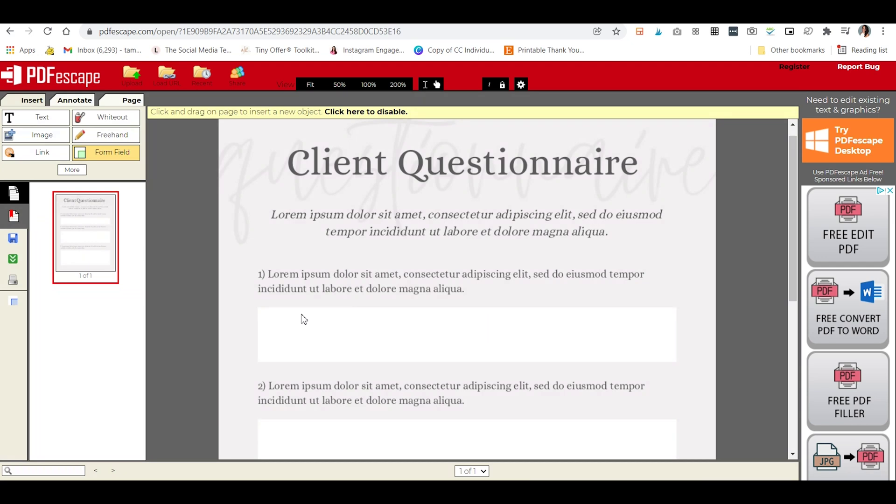
# Insert a text field and stretch it to fill the first answer box.
pyautogui.click(298, 310)
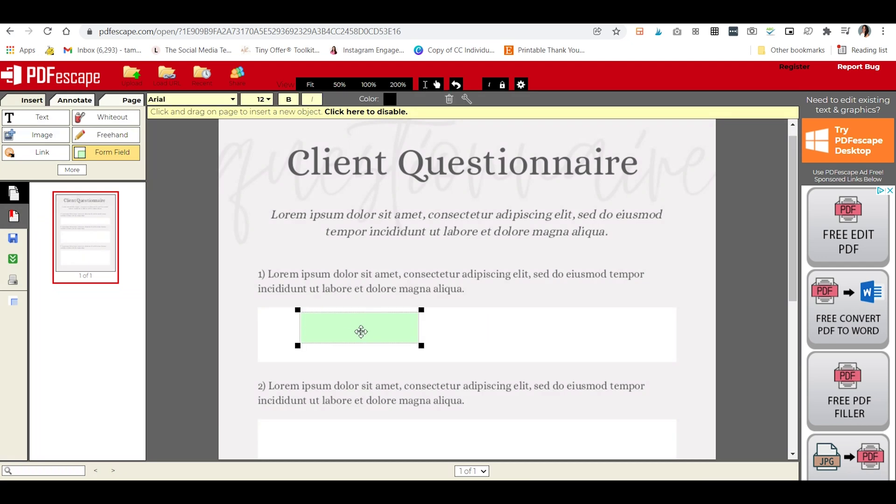
pyautogui.moveTo(360, 331); pyautogui.dragTo(323, 330)
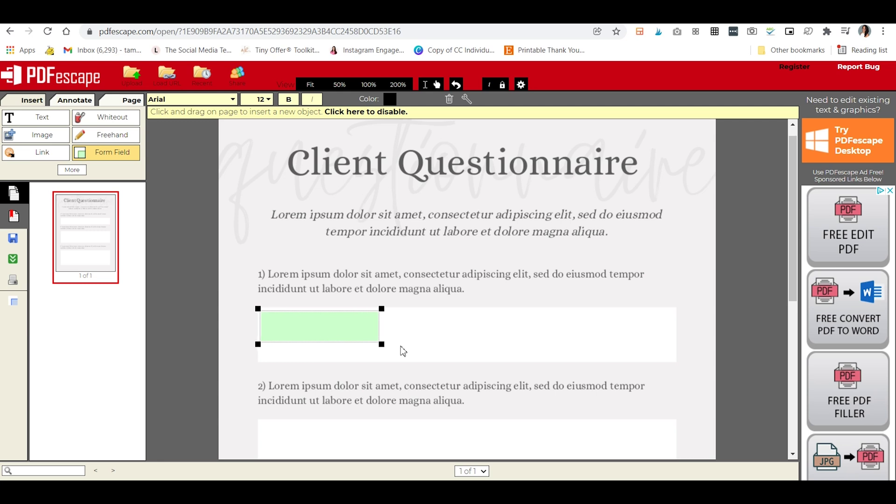
pyautogui.moveTo(383, 344); pyautogui.dragTo(676, 360)
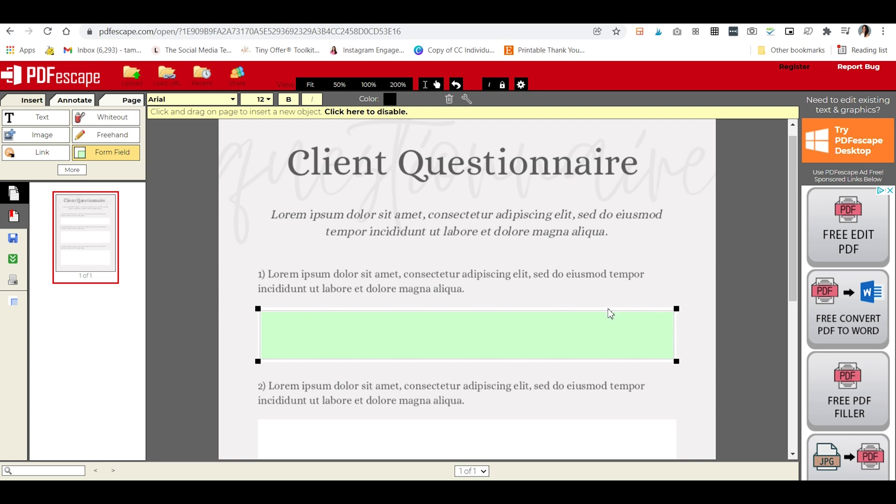
# Add a second text field sized to fill answer box 2.
pyautogui.scroll(-1, 643, 228)
pyautogui.scroll(-2, 643, 228)
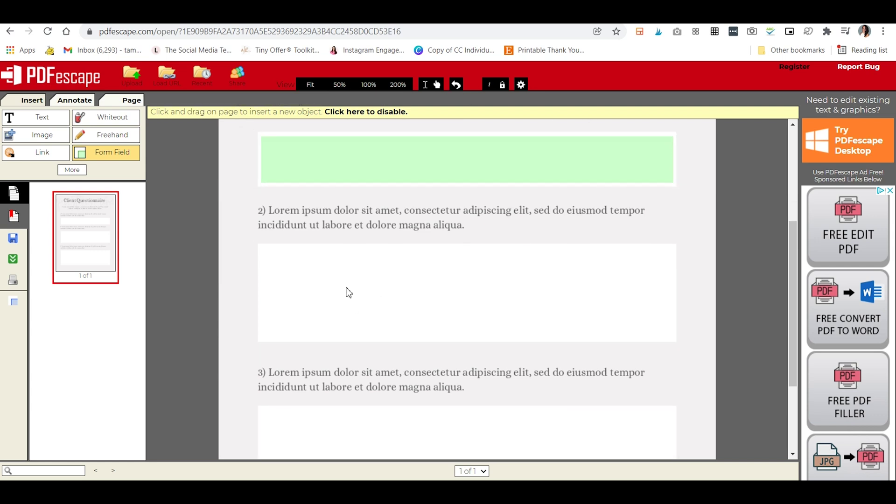
pyautogui.click(346, 289)
pyautogui.moveTo(392, 306); pyautogui.dragTo(308, 271)
pyautogui.moveTo(383, 281); pyautogui.dragTo(674, 343)
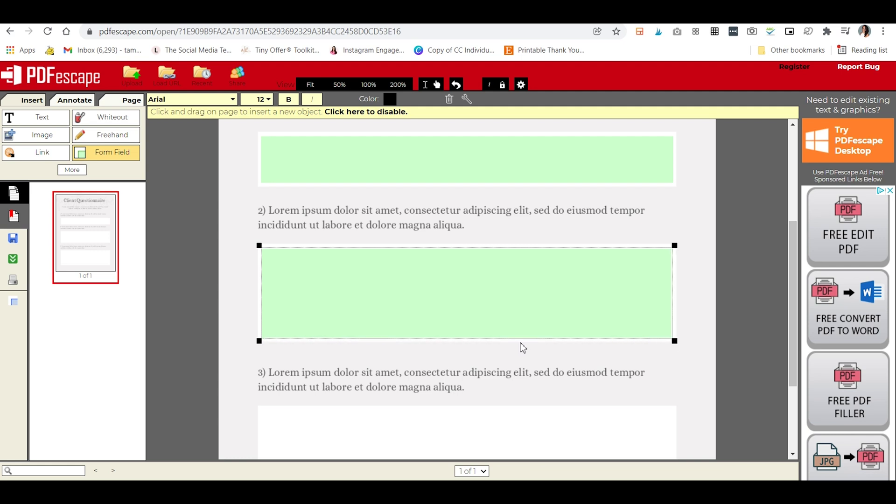
# Add a third field filling the last answer box, then reselect the first field.
pyautogui.scroll(-3, 522, 346)
pyautogui.click(439, 356)
pyautogui.moveTo(450, 362); pyautogui.dragTo(294, 306)
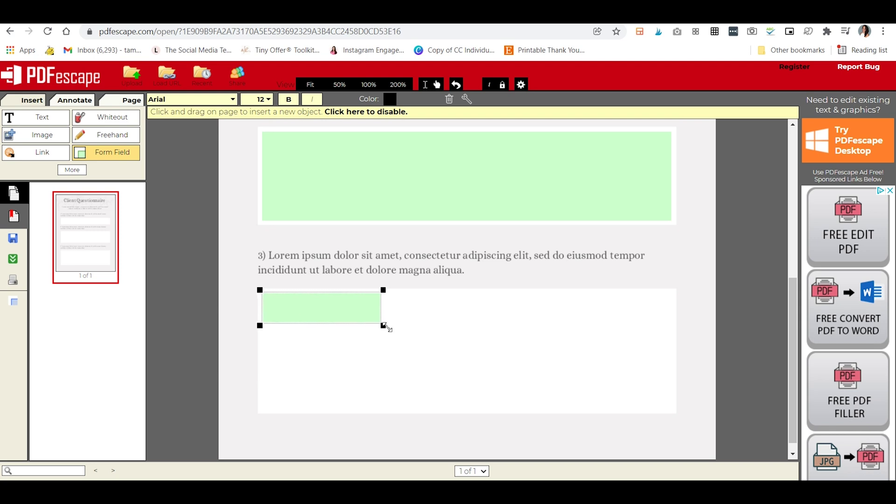
pyautogui.moveTo(383, 325); pyautogui.dragTo(675, 413)
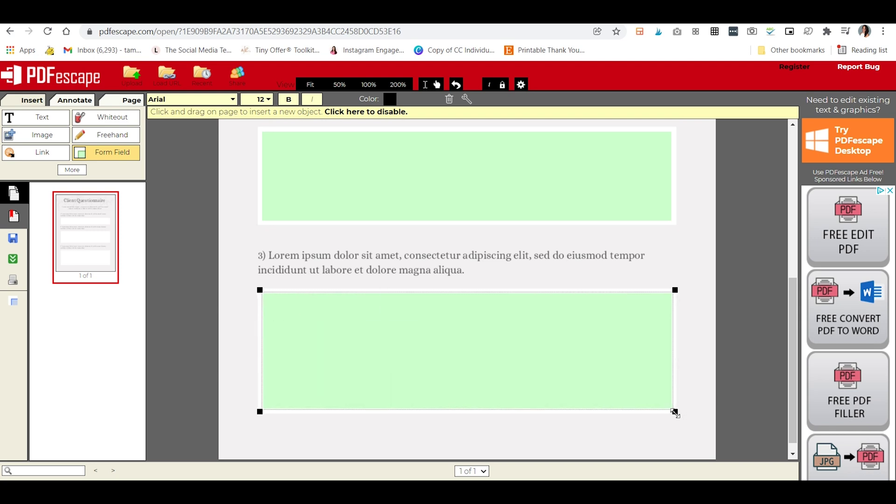
pyautogui.scroll(4, 462, 293)
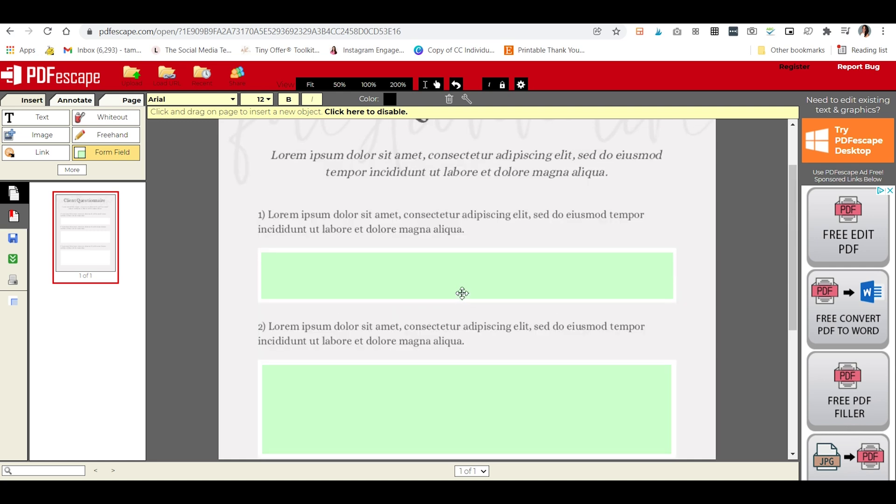
pyautogui.click(369, 288)
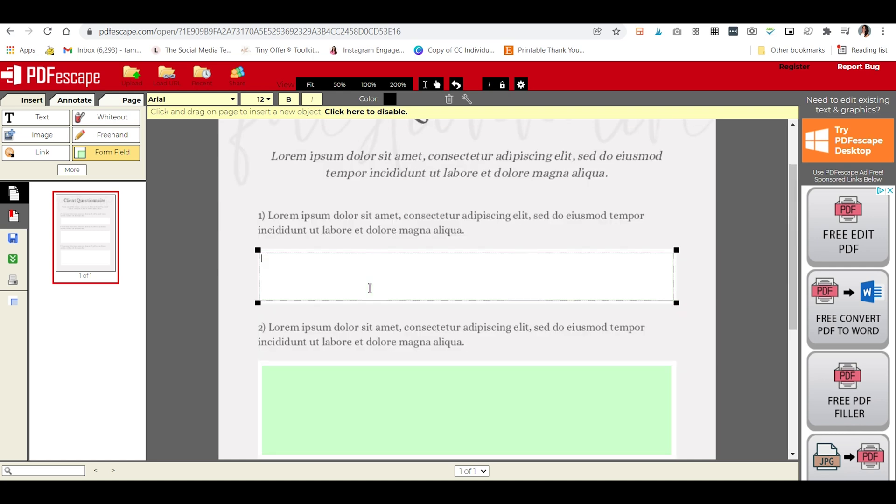
# Format the first answer field with Verdana font, dark grey colour and size 12.
pyautogui.click(173, 100)
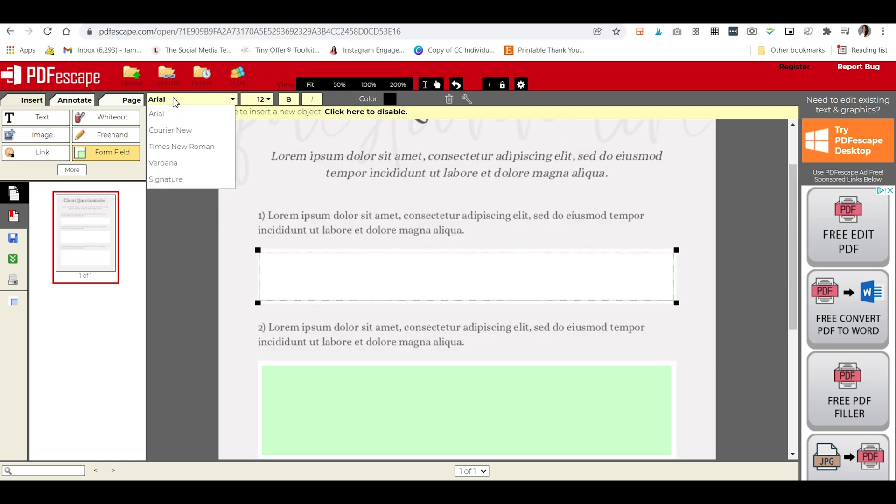
pyautogui.click(170, 164)
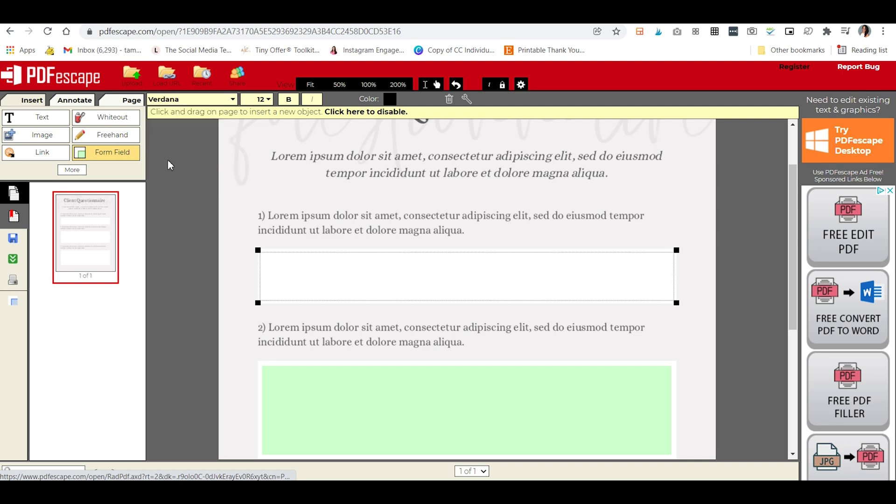
pyautogui.click(267, 100)
pyautogui.click(259, 163)
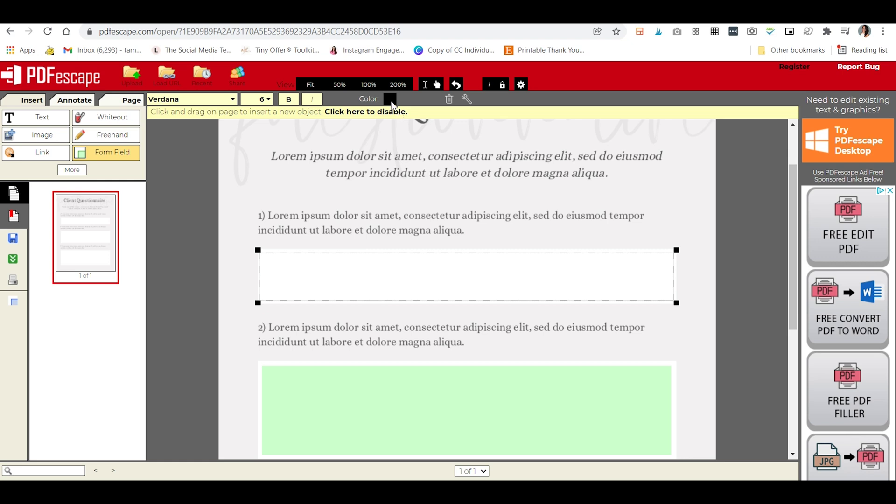
pyautogui.click(390, 100)
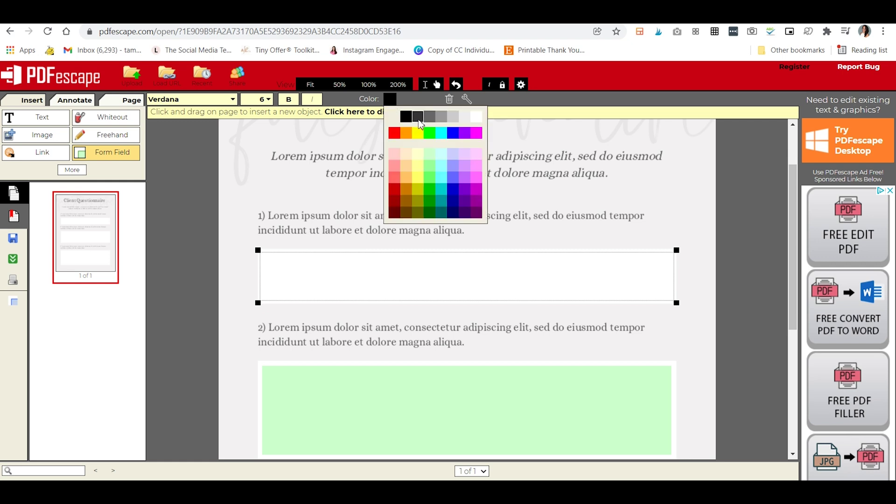
pyautogui.click(419, 117)
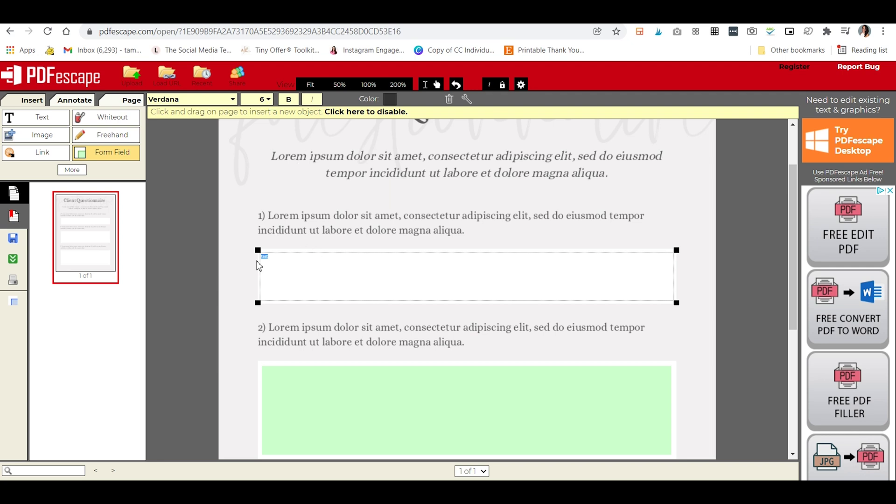
pyautogui.click(269, 99)
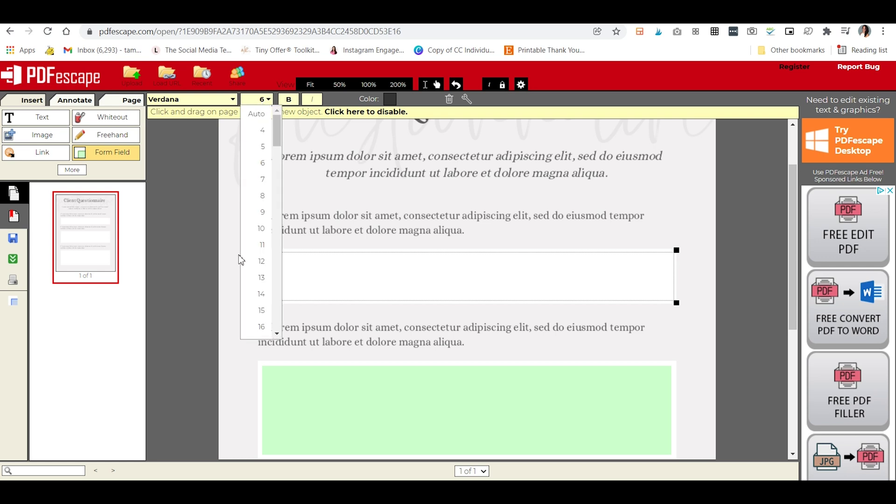
pyautogui.click(256, 327)
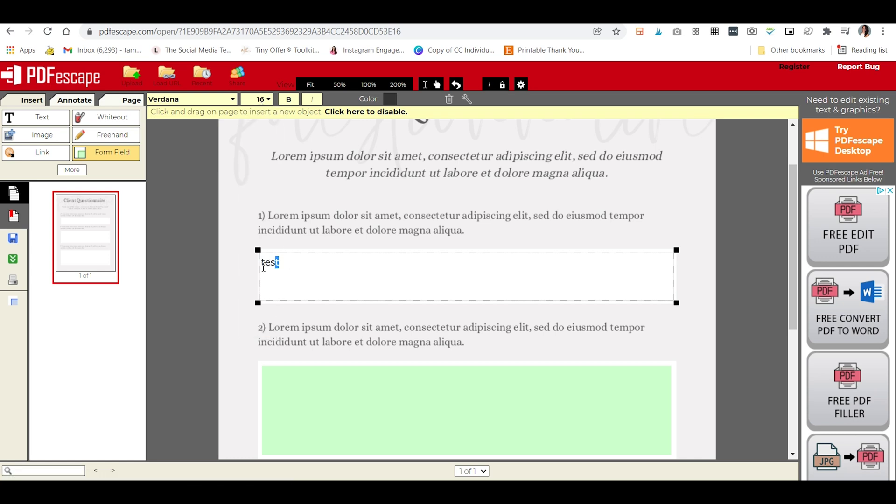
pyautogui.moveTo(264, 267); pyautogui.dragTo(261, 265)
pyautogui.click(266, 99)
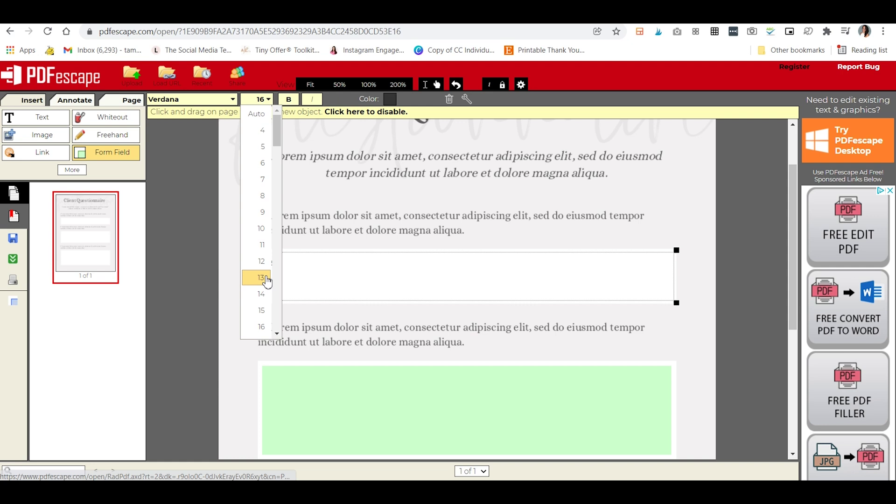
pyautogui.click(262, 261)
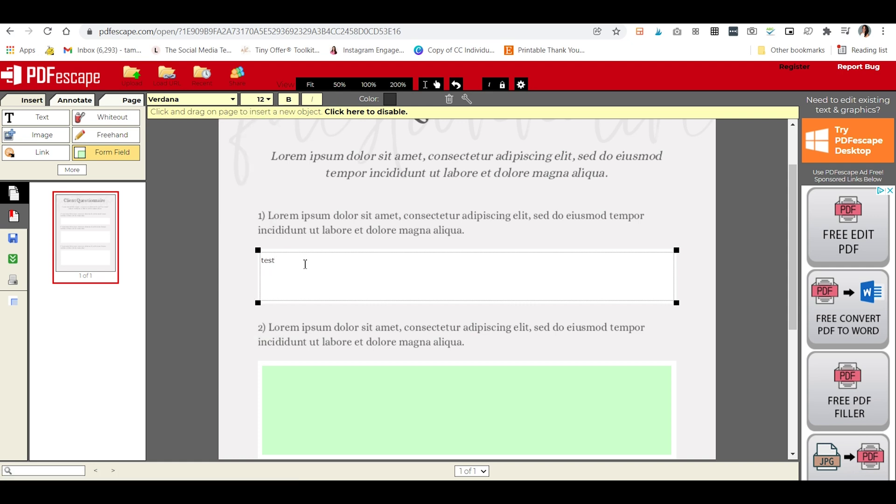
# Narrow the field slightly, edit its text, then save and download the fillable PDF.
pyautogui.moveTo(258, 303); pyautogui.dragTo(260, 302)
pyautogui.click(354, 285)
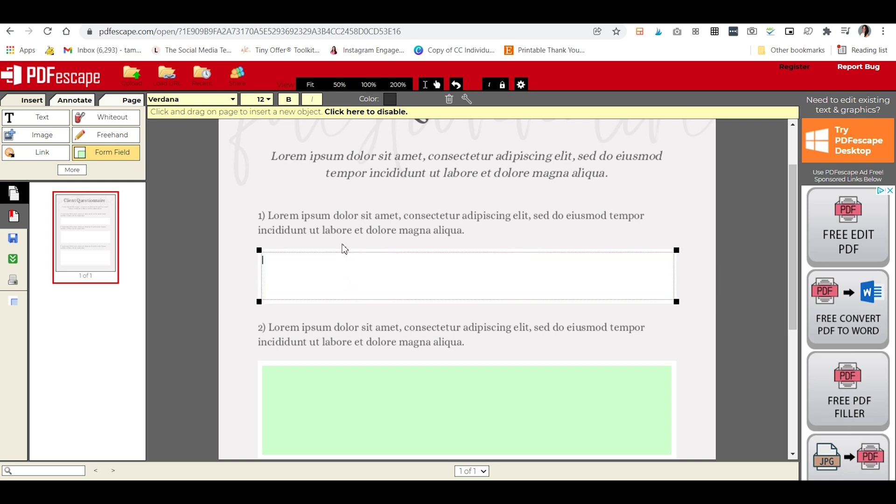
pyautogui.click(616, 198)
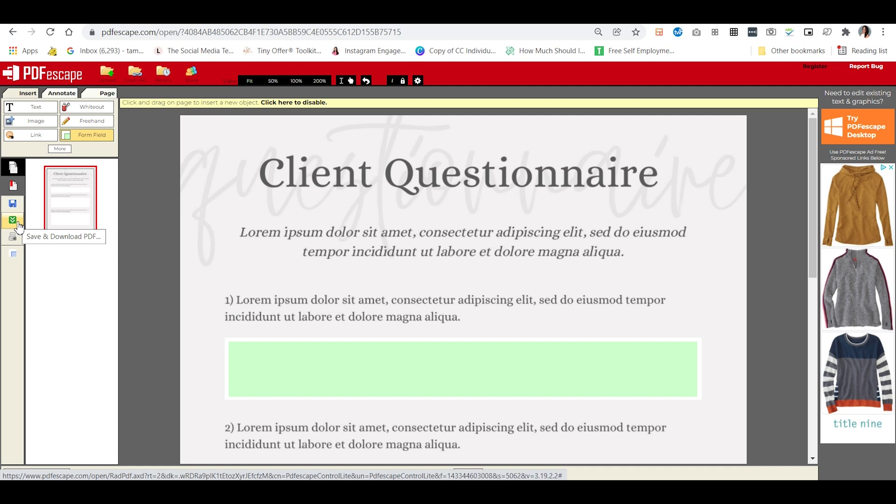
pyautogui.click(12, 220)
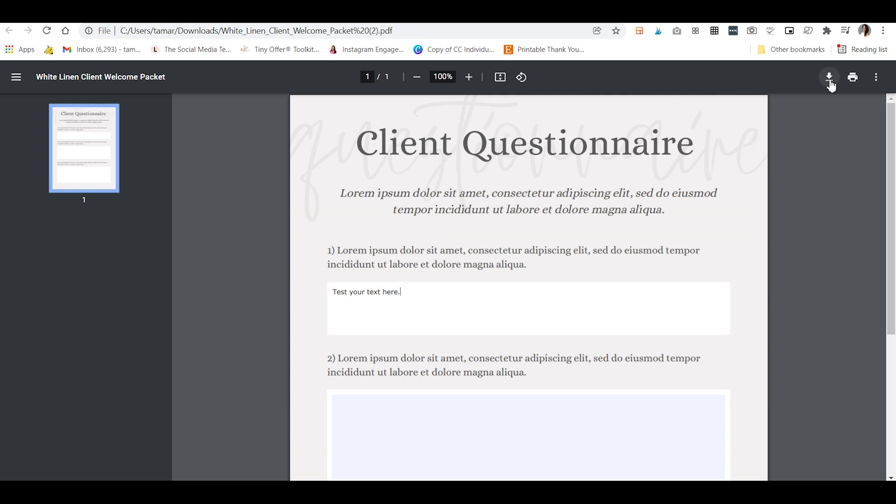
# Bring up the Chrome PDF viewer's extra options and download choices.
pyautogui.click(876, 77)
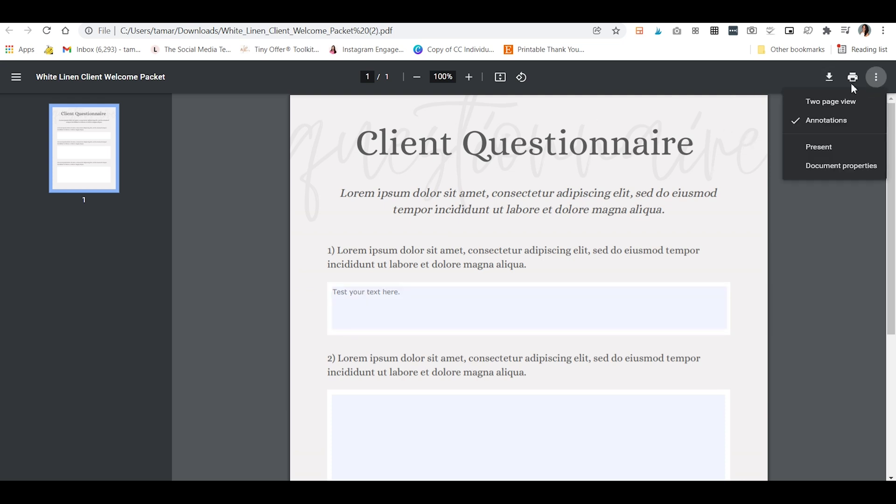
pyautogui.click(829, 77)
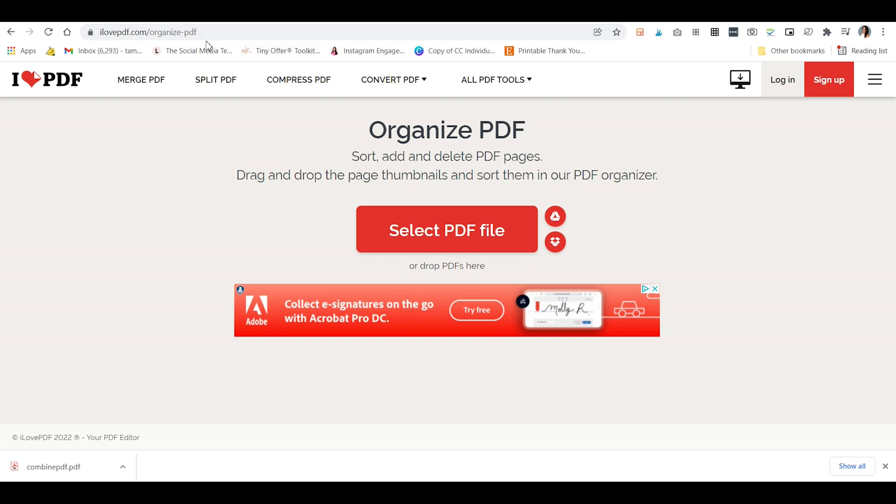
# Load both White Linen Client Welcome Packet PDFs into iLovePDF's Organize PDF tool.
pyautogui.moveTo(526, 84)
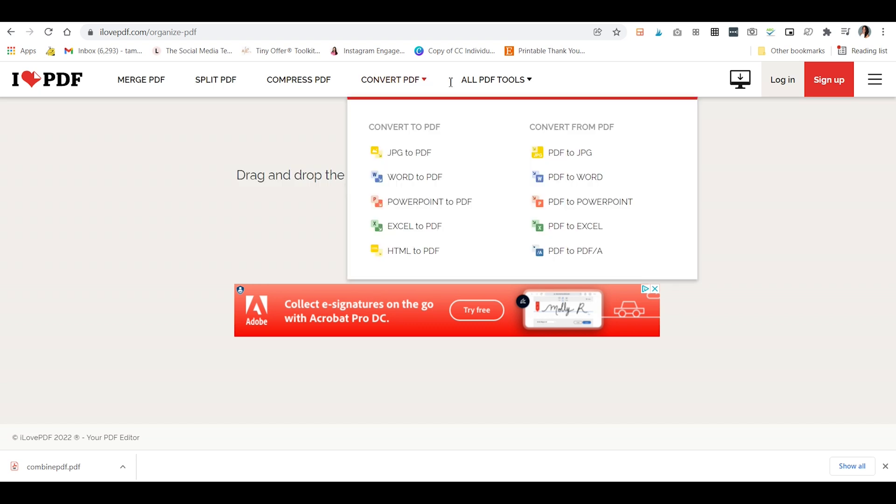
pyautogui.click(111, 257)
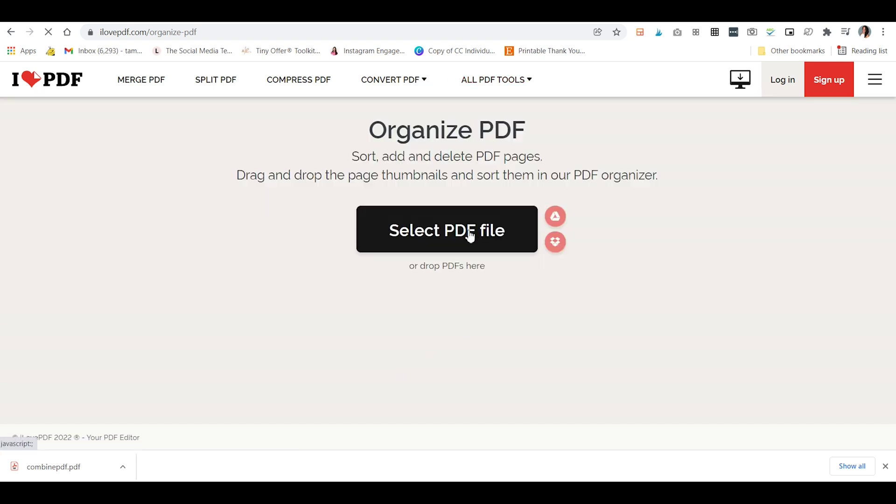
pyautogui.click(487, 245)
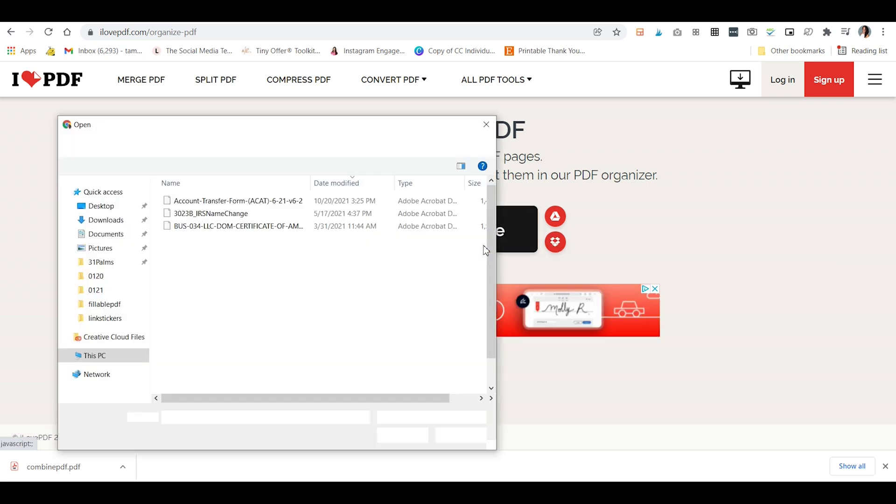
pyautogui.click(275, 202)
pyautogui.keyDown('ctrl'); pyautogui.click(322, 213); pyautogui.keyUp('ctrl')
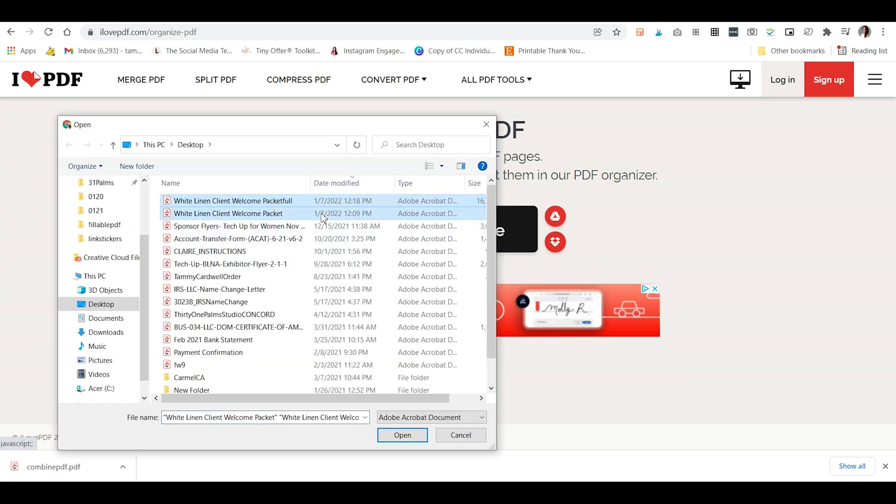
pyautogui.click(391, 438)
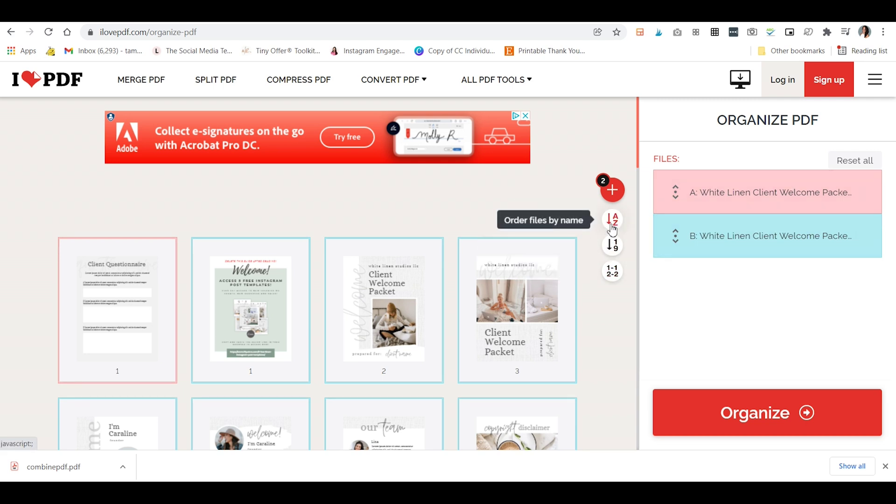
# Move the fillable questionnaire page to sit right after page 31.
pyautogui.moveTo(130, 289); pyautogui.dragTo(512, 284)
pyautogui.scroll(-5, 396, 316)
pyautogui.scroll(-1, 403, 312)
pyautogui.scroll(-5, 420, 304)
pyautogui.scroll(-1, 452, 300)
pyautogui.scroll(-5, 452, 302)
pyautogui.scroll(-3, 462, 313)
pyautogui.scroll(-4, 457, 317)
pyautogui.scroll(-1, 458, 318)
pyautogui.scroll(-2, 393, 300)
pyautogui.scroll(5, 398, 304)
pyautogui.scroll(6, 463, 288)
# Delete the old page 32 questionnaire, organize the packet and download organized.pdf.
pyautogui.scroll(-6, 462, 290)
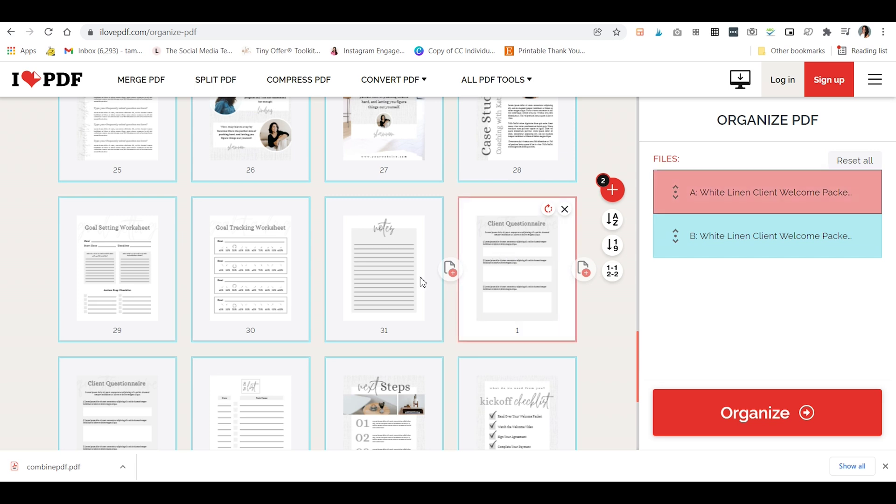
pyautogui.scroll(-1, 146, 369)
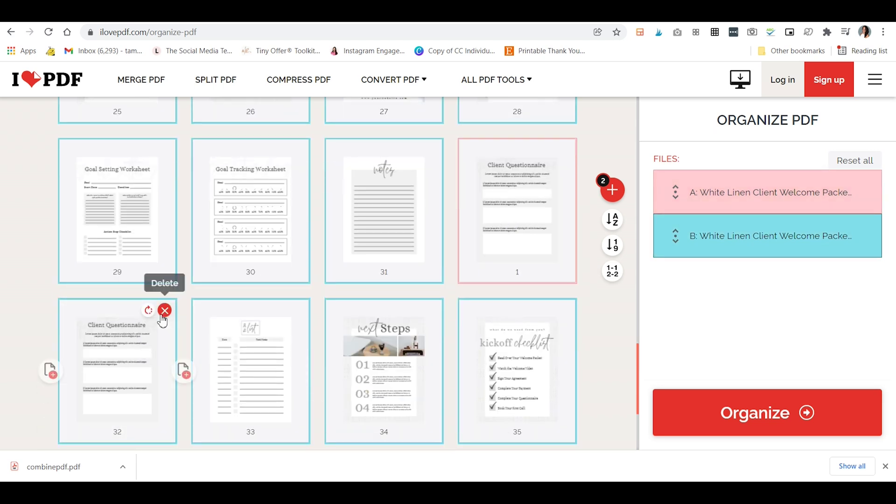
pyautogui.click(165, 311)
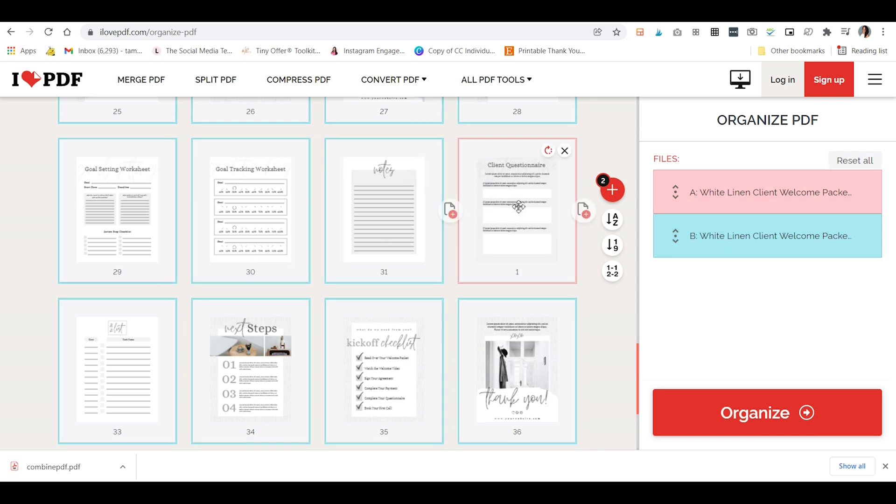
pyautogui.click(789, 420)
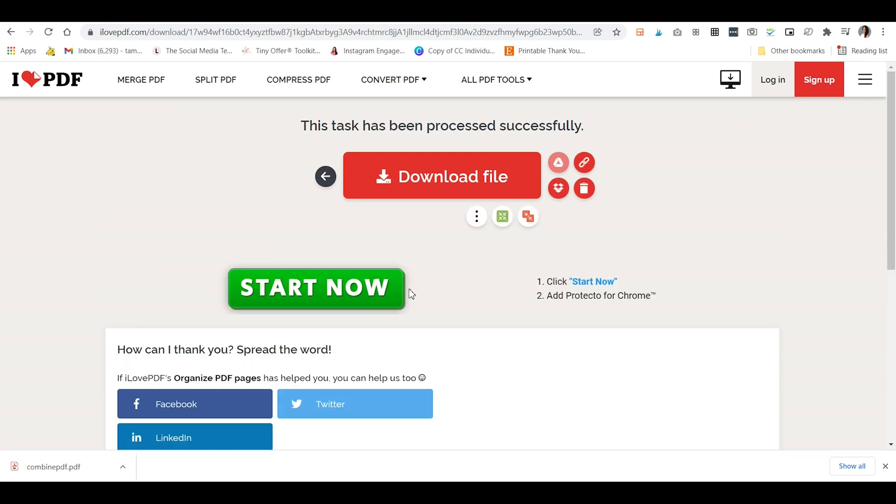
pyautogui.click(428, 180)
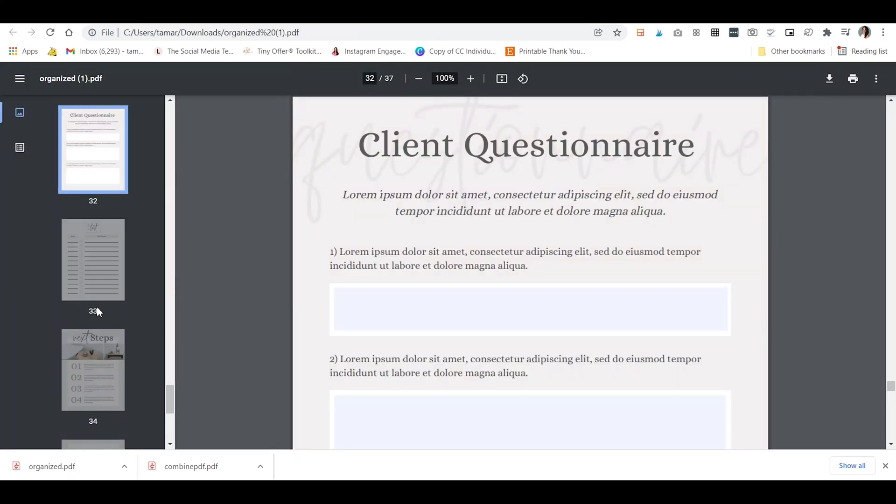
# Go to page 32 of organized.pdf and type 'you can type here' in the first field.
pyautogui.scroll(3, 98, 312)
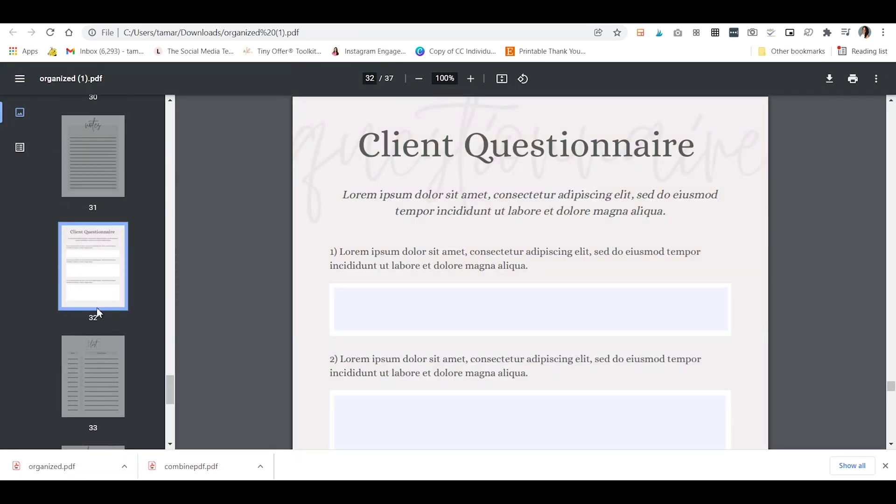
pyautogui.scroll(3, 96, 280)
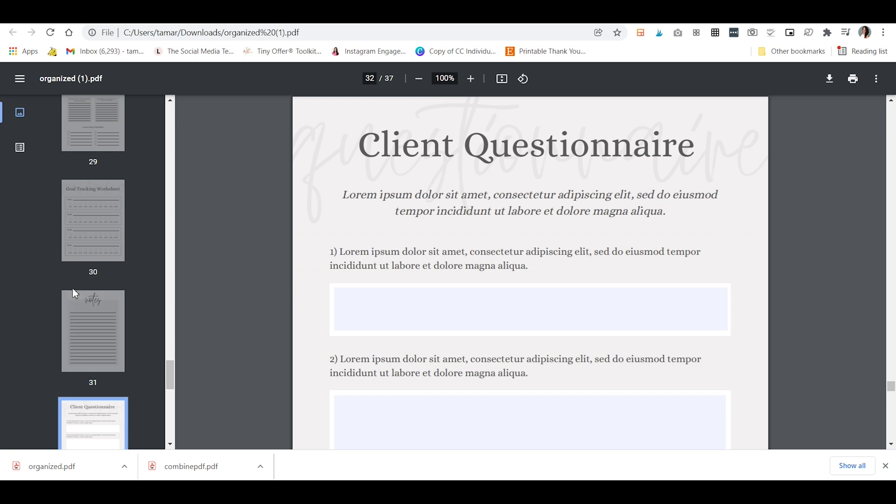
pyautogui.scroll(2, 91, 289)
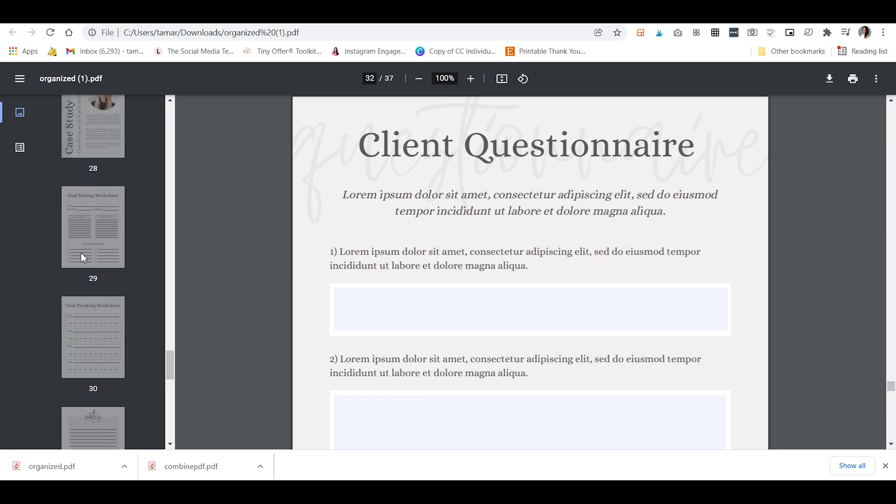
pyautogui.click(78, 222)
pyautogui.scroll(-4, 86, 334)
pyautogui.click(92, 340)
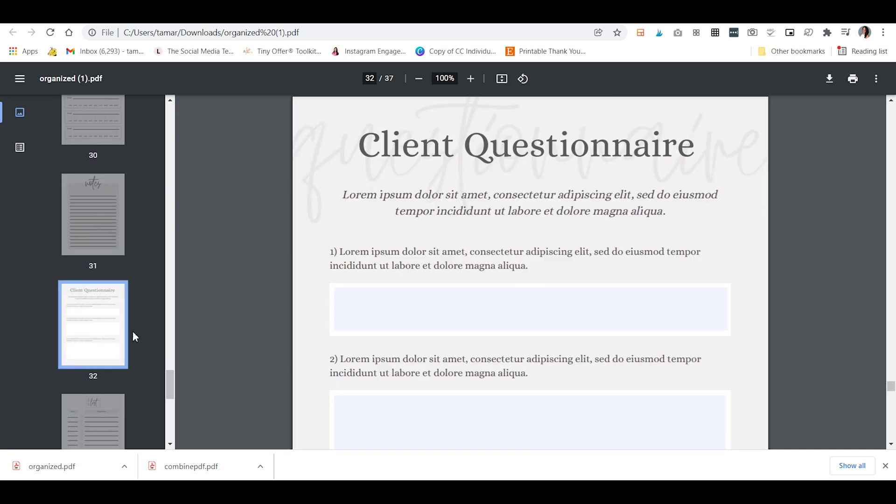
pyautogui.click(385, 295)
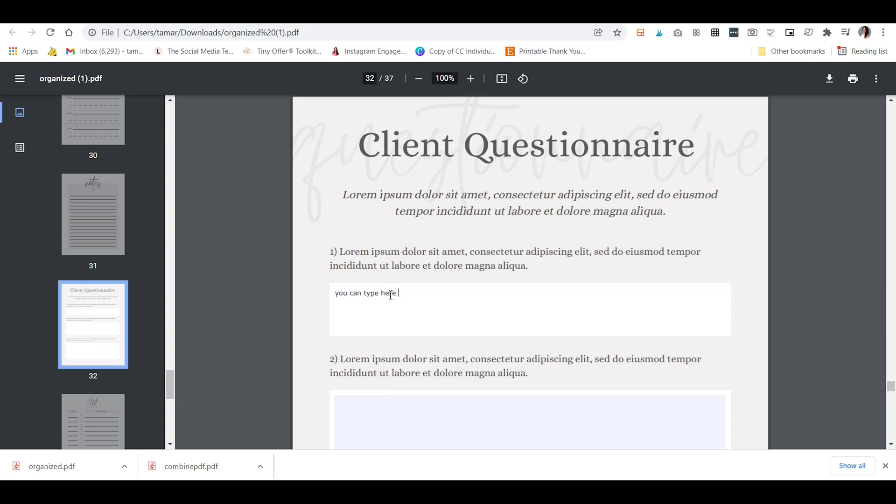
pyautogui.click(829, 78)
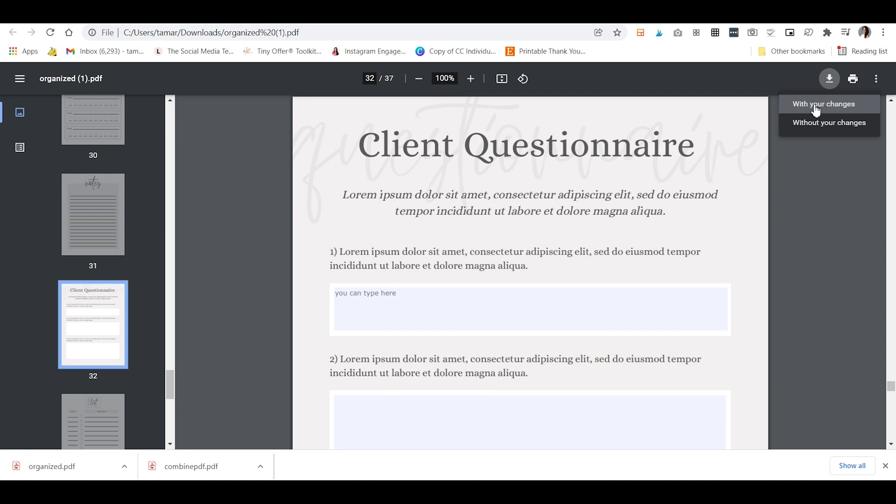
pyautogui.click(784, 303)
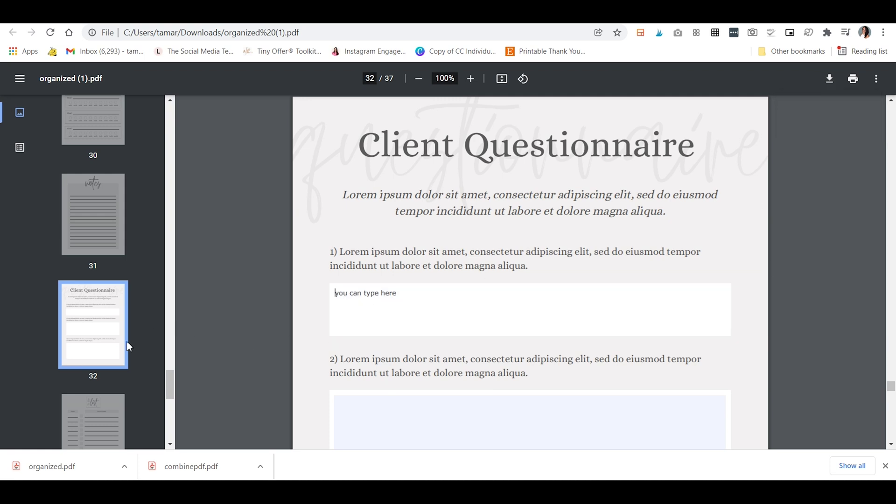
pyautogui.scroll(2, 129, 346)
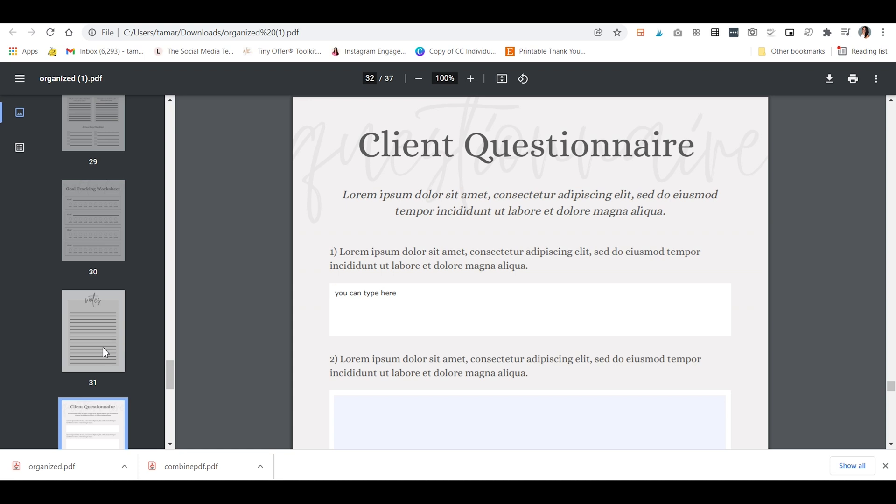